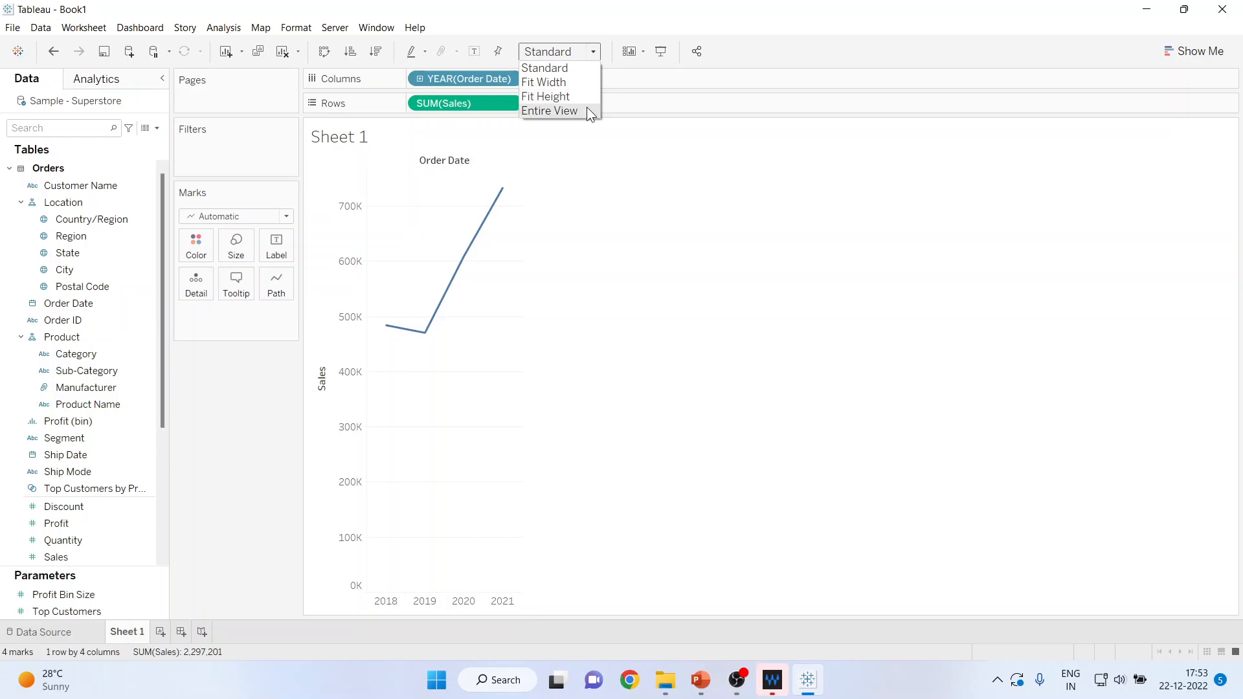
Step: Fit the sales line chart to the entire view and display Order Date as continuous quarters
{"action": "left_click", "coordinate": [591, 113]}
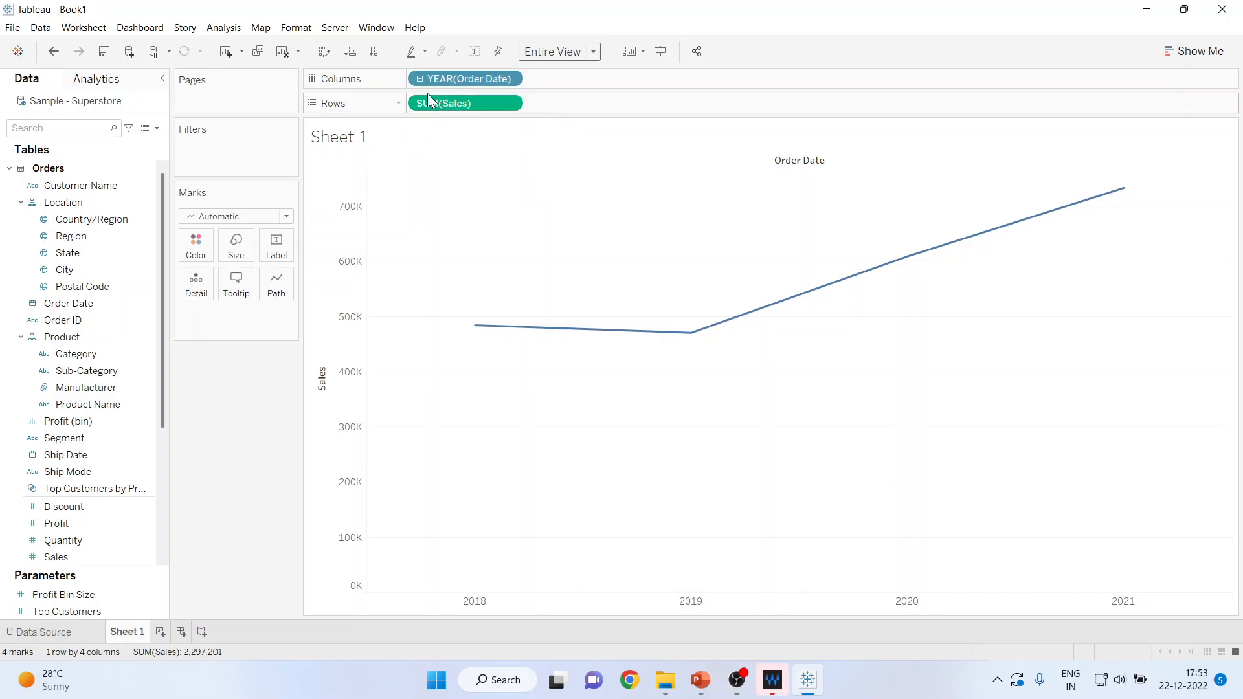
{"action": "left_click", "coordinate": [509, 79]}
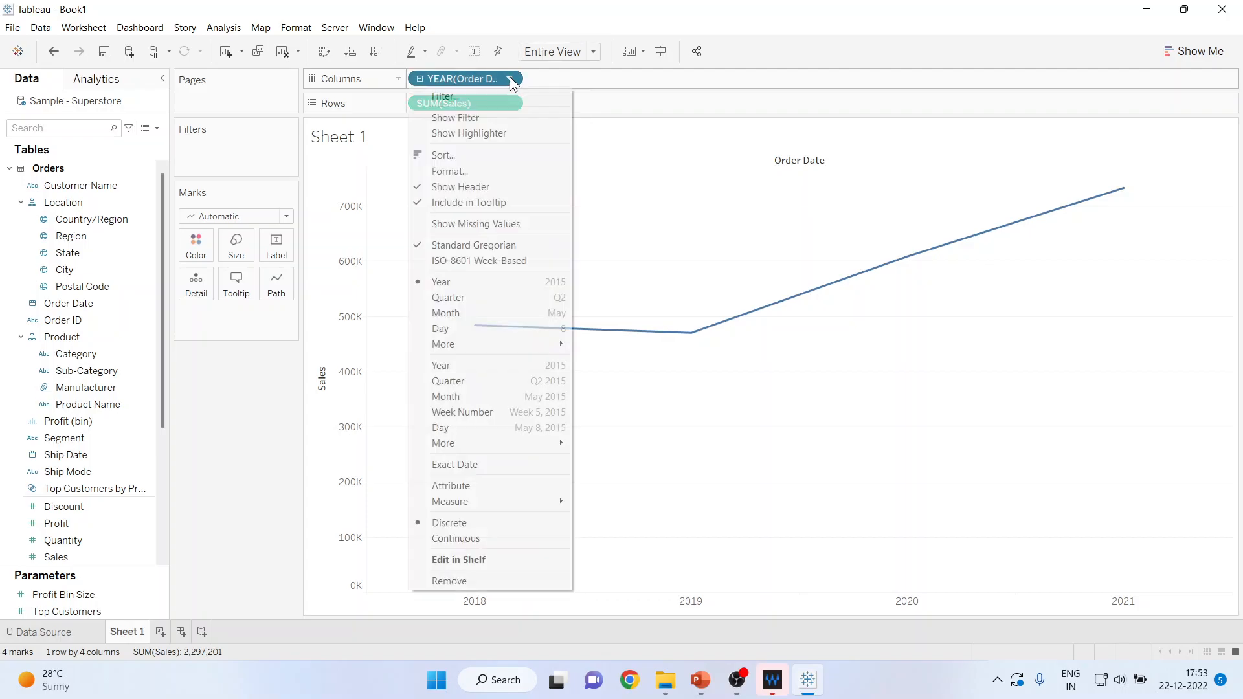
{"action": "left_click", "coordinate": [525, 381]}
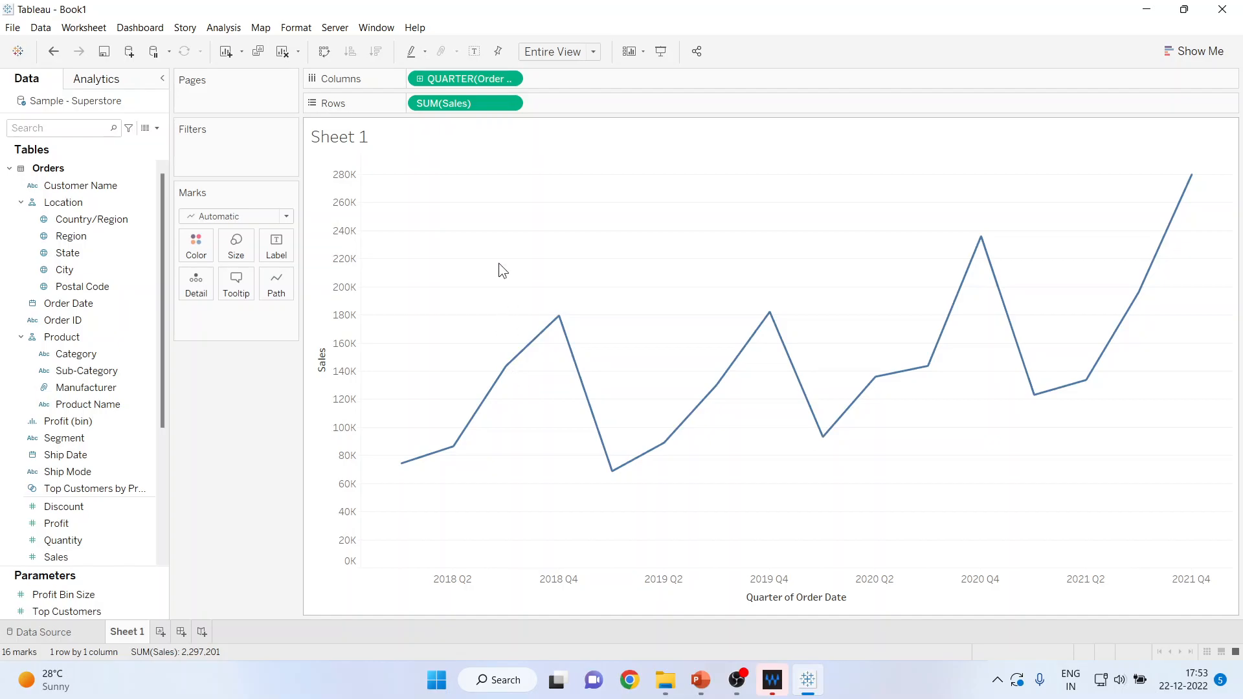
Step: Switch Order Date in Columns to continuous months, and finally to continuous years
{"action": "left_click", "coordinate": [511, 78]}
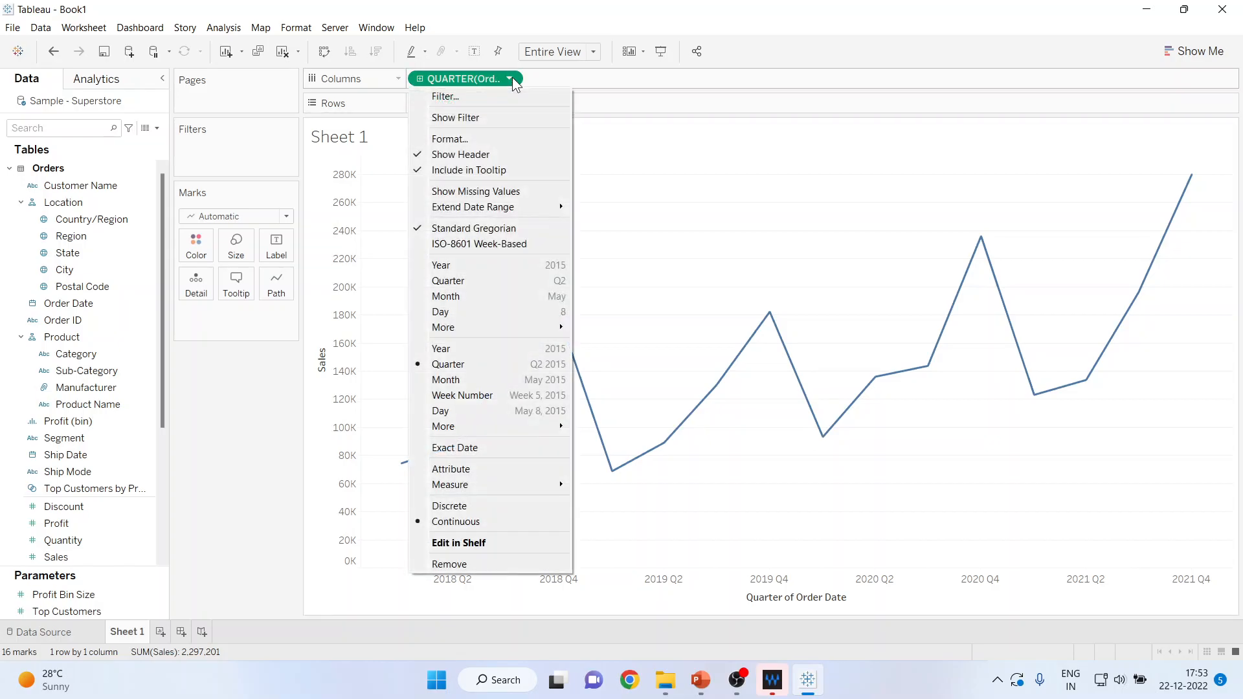
{"action": "left_click", "coordinate": [495, 379]}
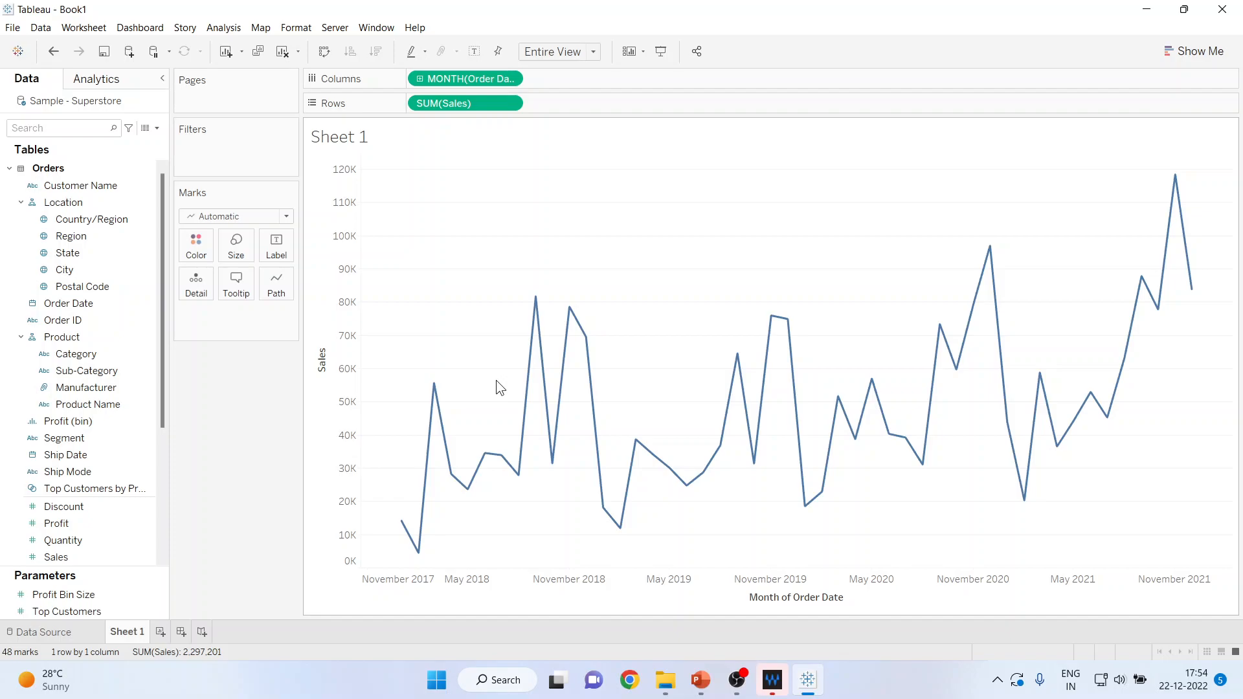
{"action": "left_click", "coordinate": [508, 79]}
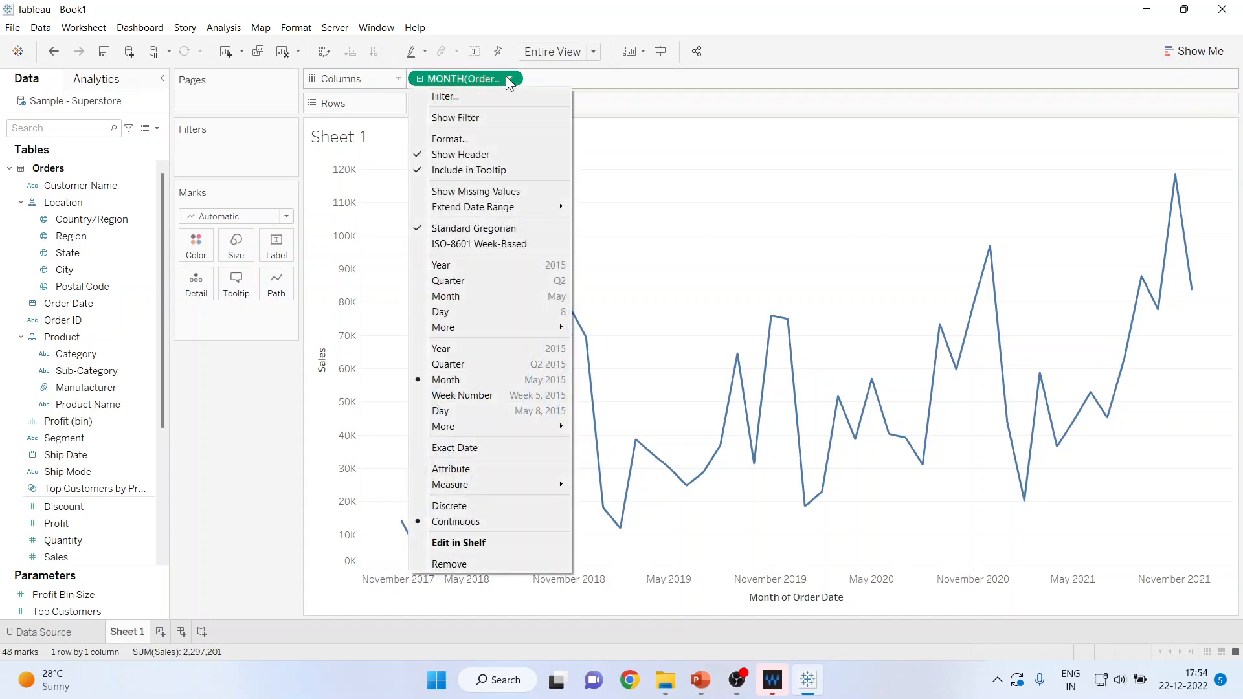
{"action": "left_click", "coordinate": [495, 347]}
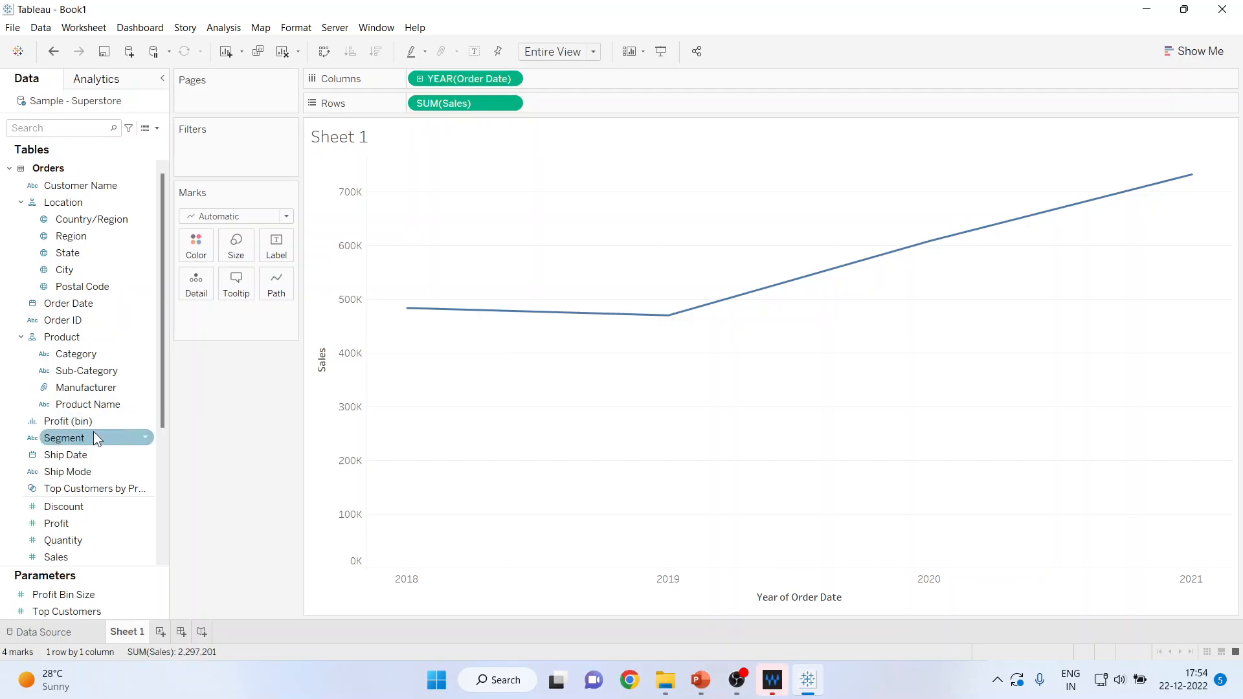
Step: Place Region before the order year in Columns, trying it before Sales in Rows and returning it to Columns
{"action": "left_click_drag", "start_coordinate": [65, 237], "coordinate": [406, 85]}
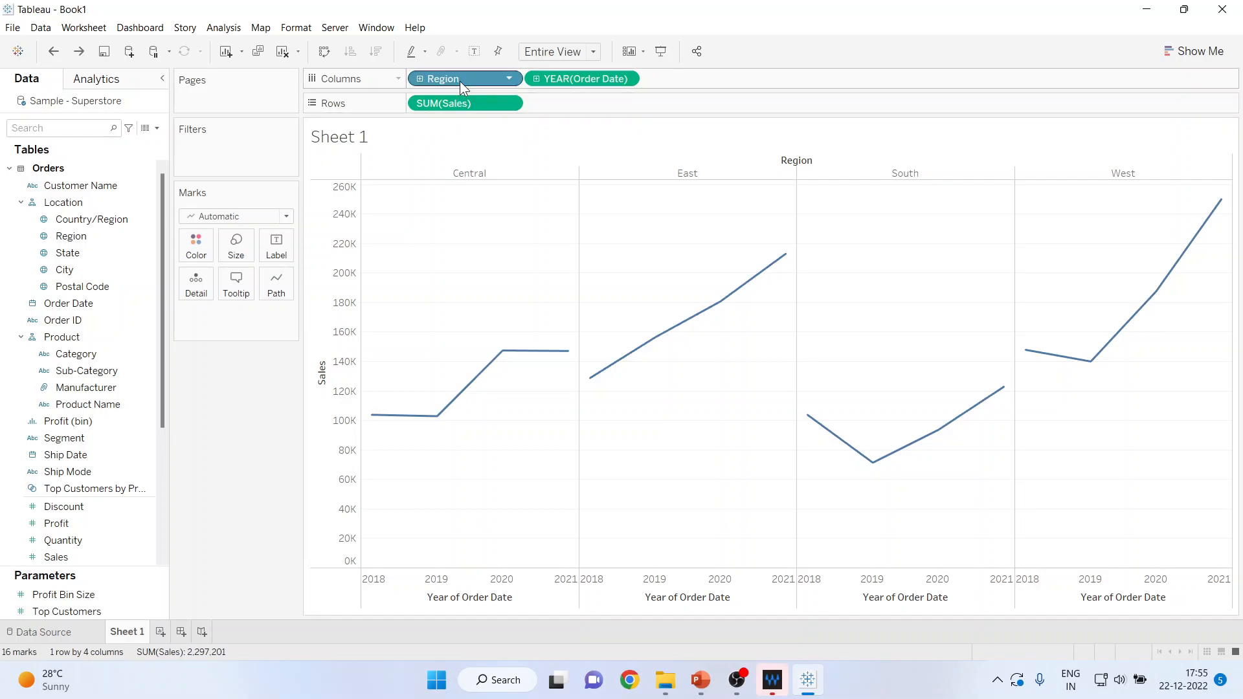
{"action": "left_click_drag", "start_coordinate": [459, 80], "coordinate": [412, 110]}
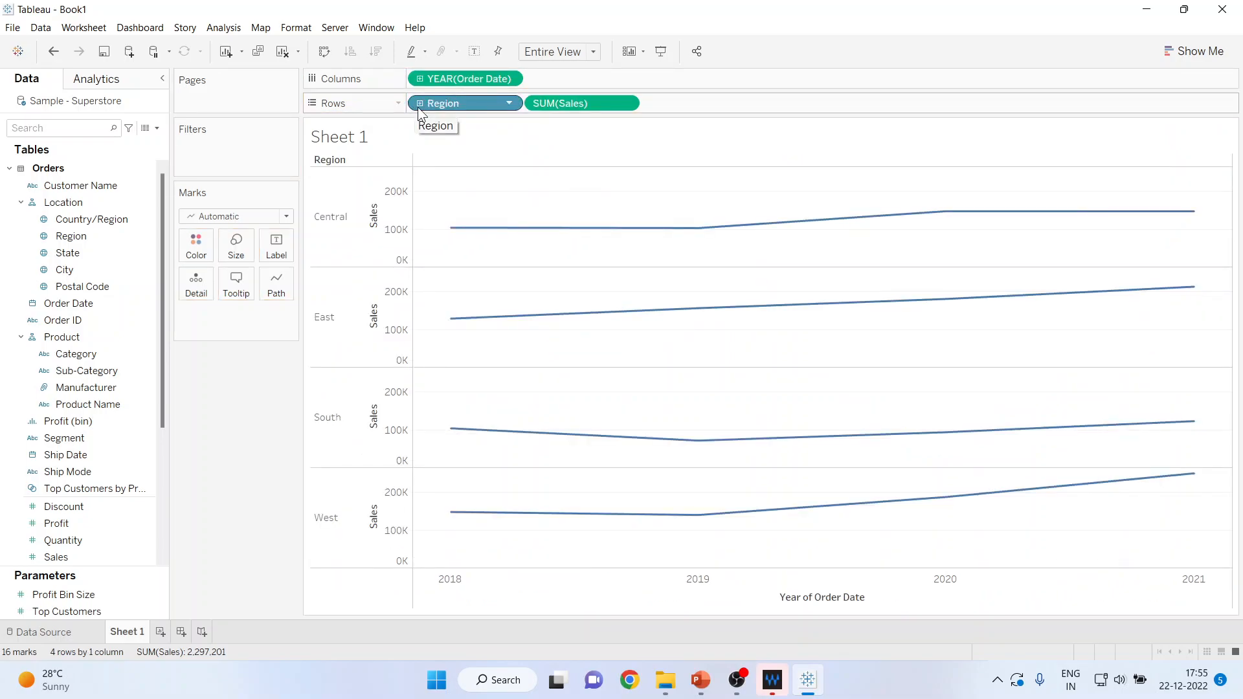
{"action": "left_click_drag", "start_coordinate": [418, 107], "coordinate": [413, 88]}
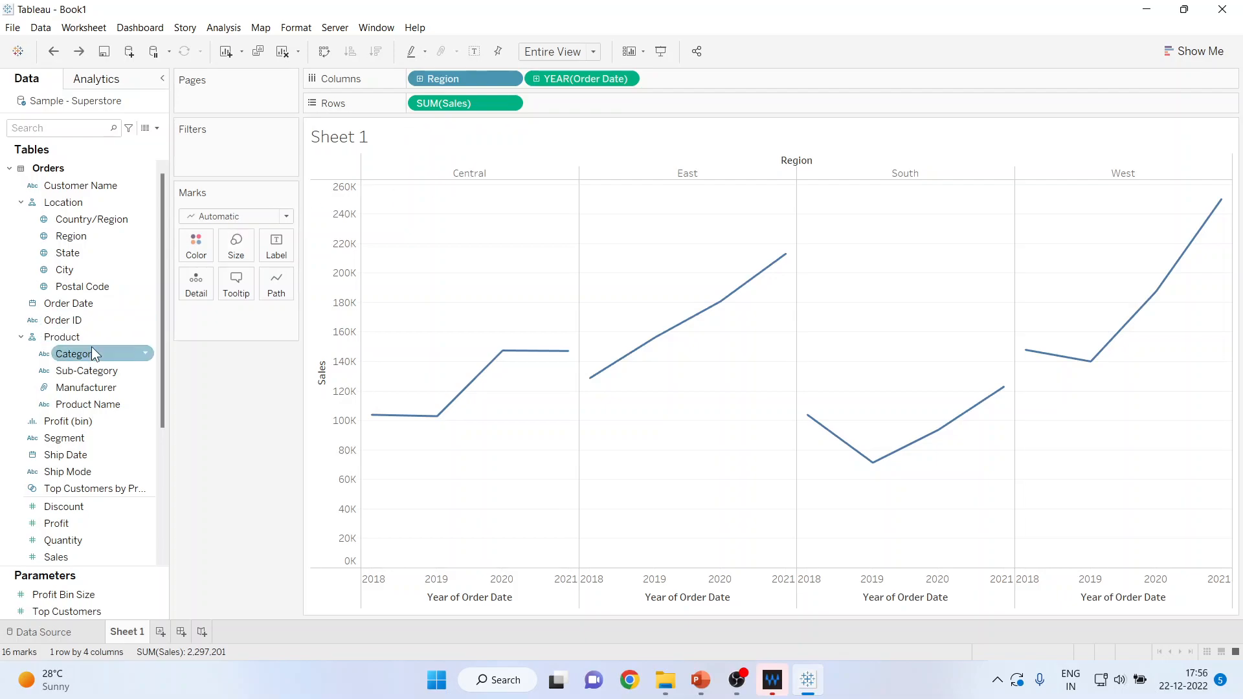
Step: Try splitting the chart by Category before Sales in Rows, and undo the addition
{"action": "left_click_drag", "start_coordinate": [76, 353], "coordinate": [409, 106]}
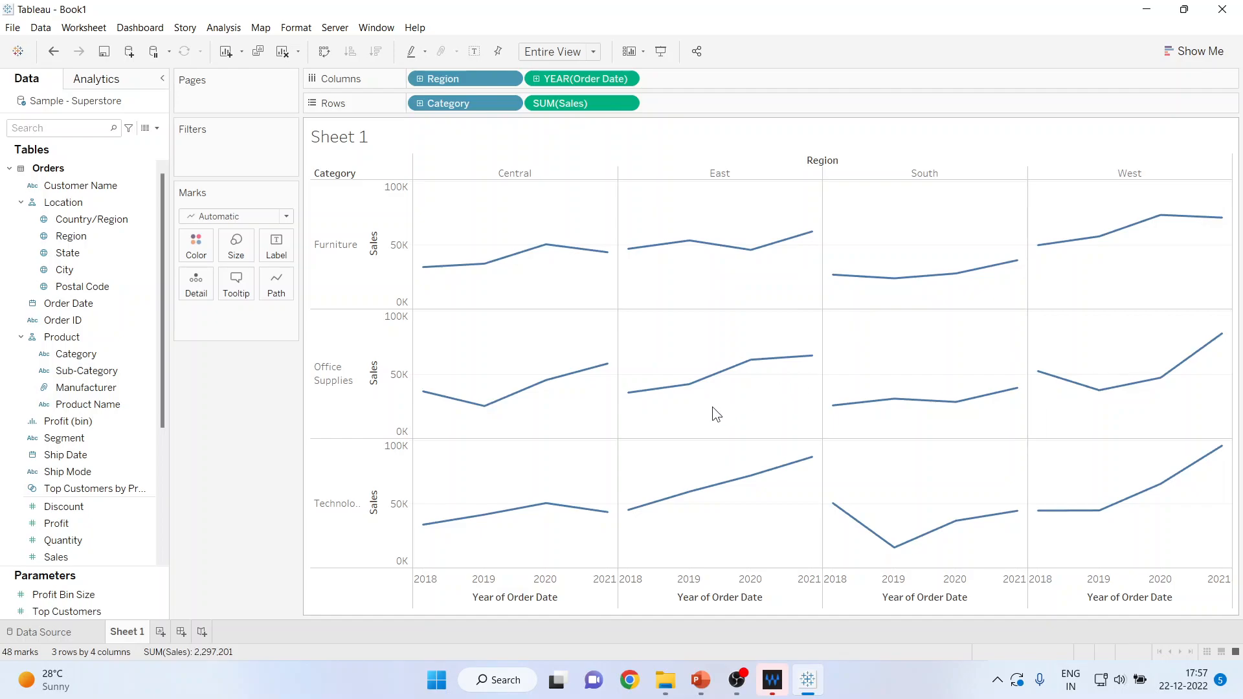
{"action": "key", "text": "ctrl+z"}
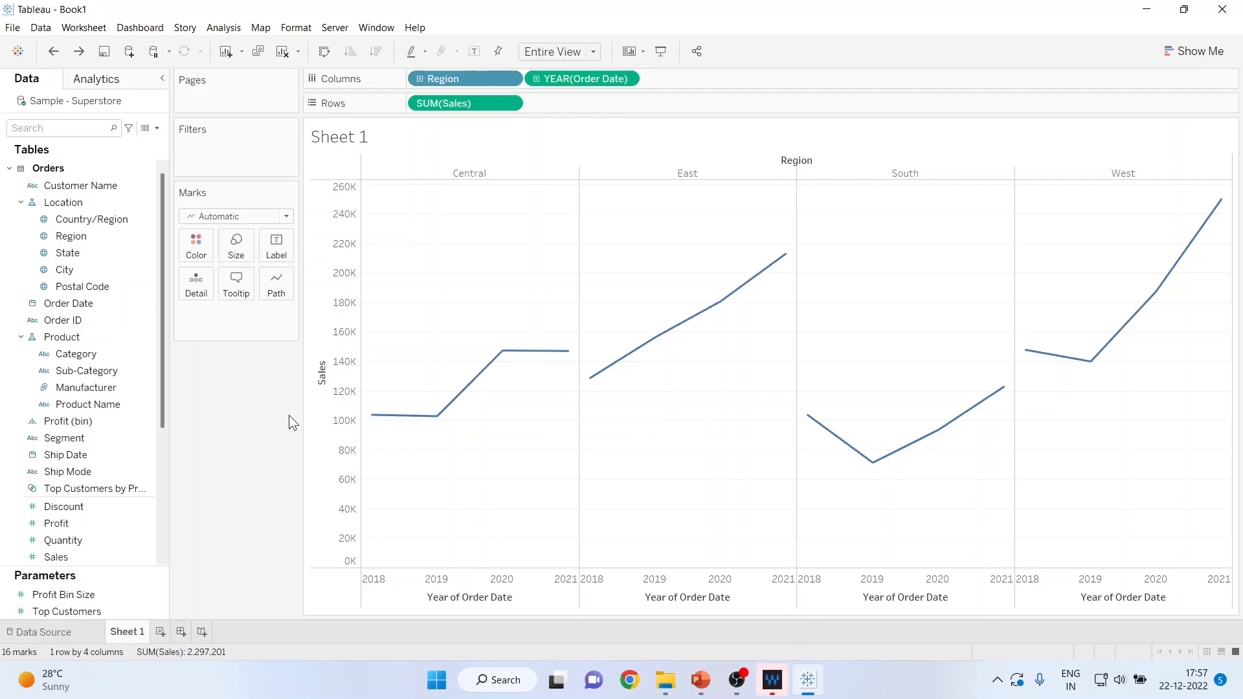
Step: Try colouring the sales lines by Profit, inspect the marks, and undo the colour encoding
{"action": "left_click", "coordinate": [64, 524]}
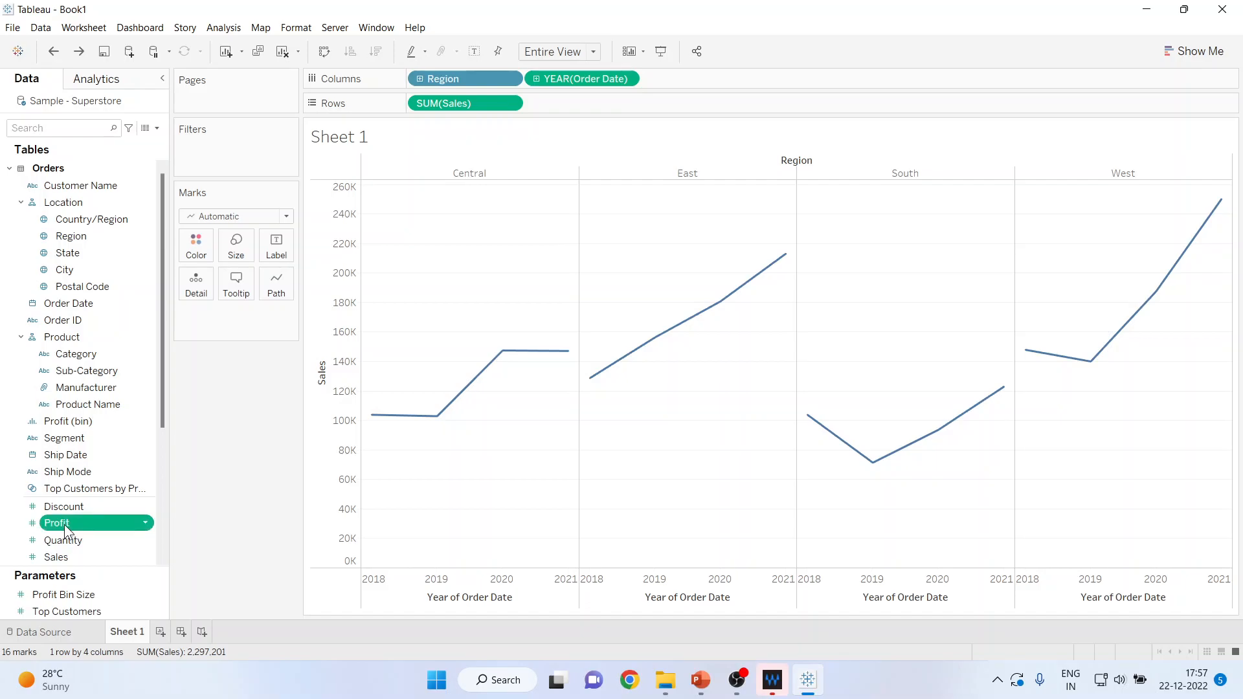
{"action": "left_click", "coordinate": [64, 525]}
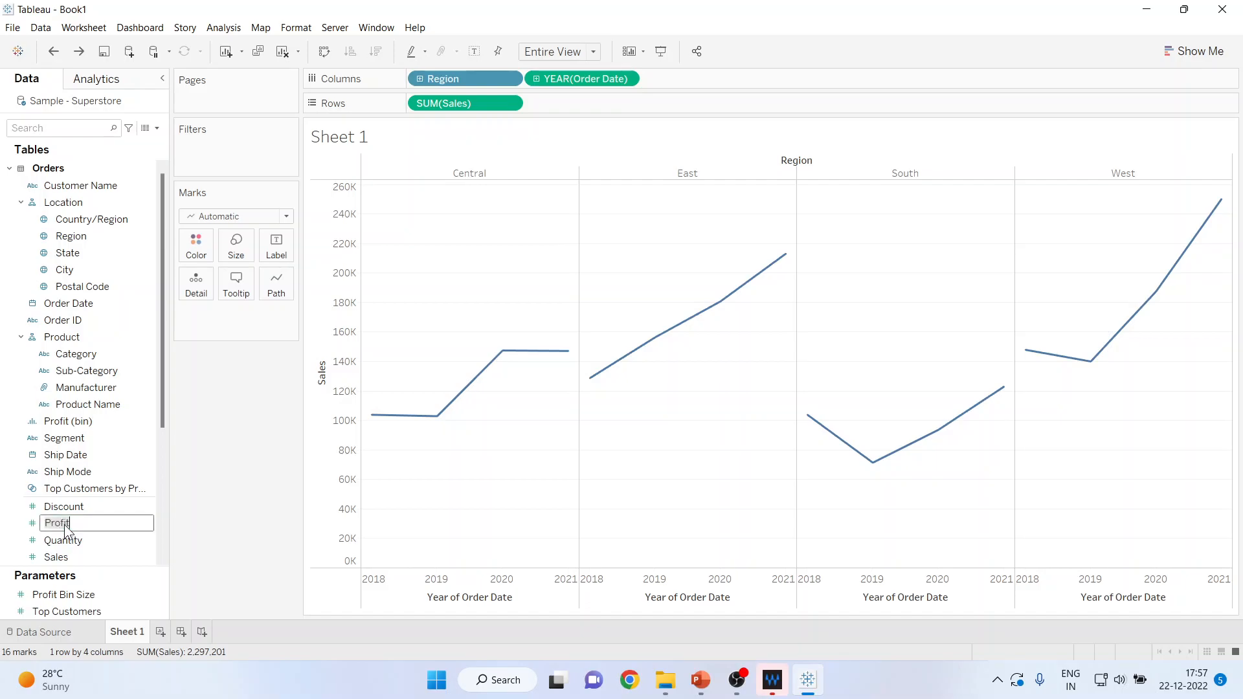
{"action": "left_click", "coordinate": [220, 522]}
{"action": "left_click_drag", "start_coordinate": [85, 519], "coordinate": [199, 254]}
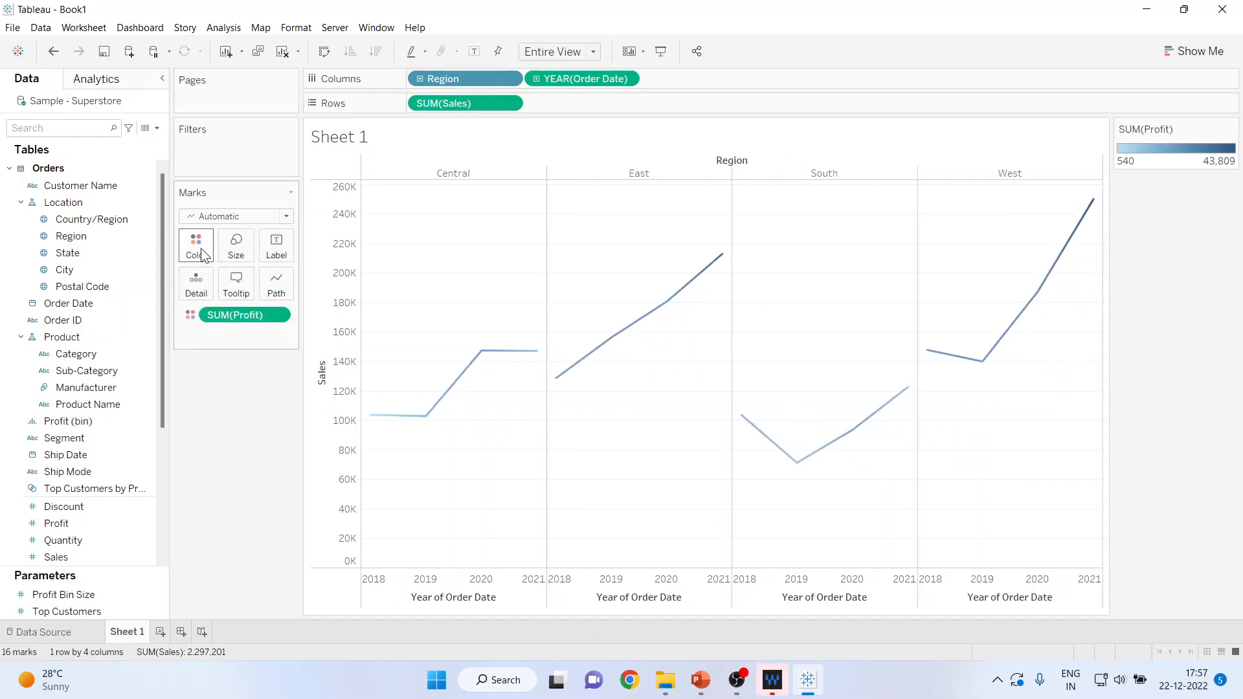
{"action": "mouse_move", "coordinate": [601, 350]}
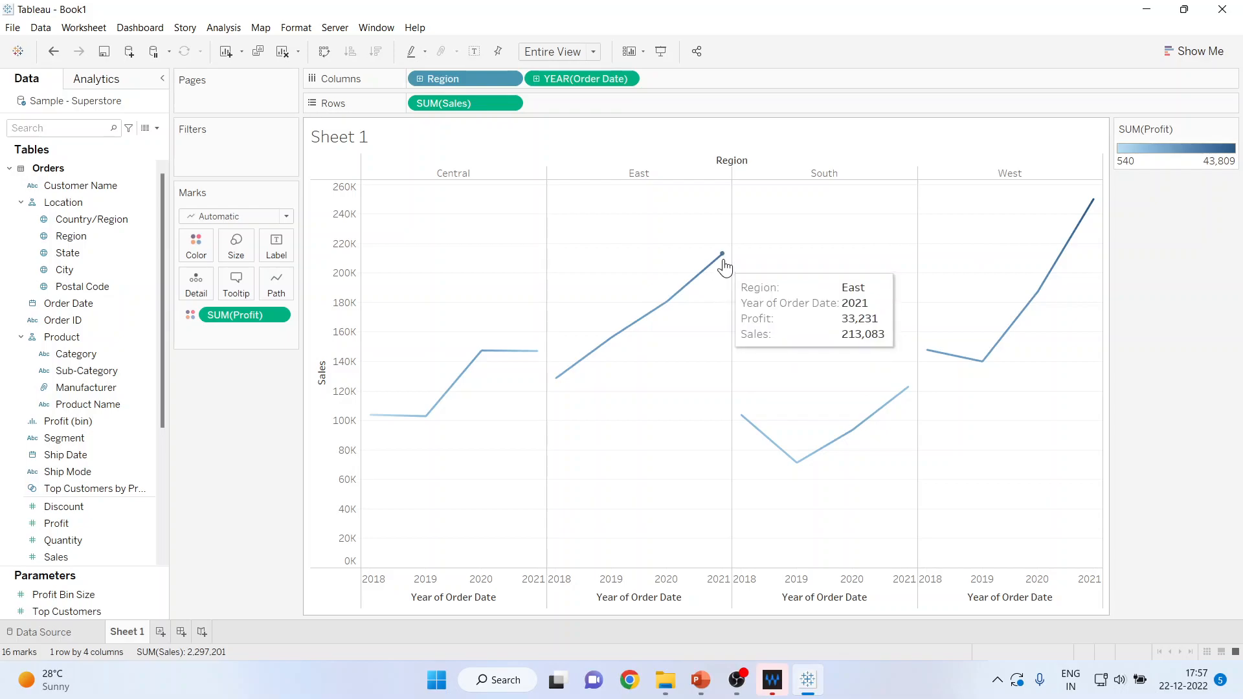
{"action": "mouse_move", "coordinate": [563, 383]}
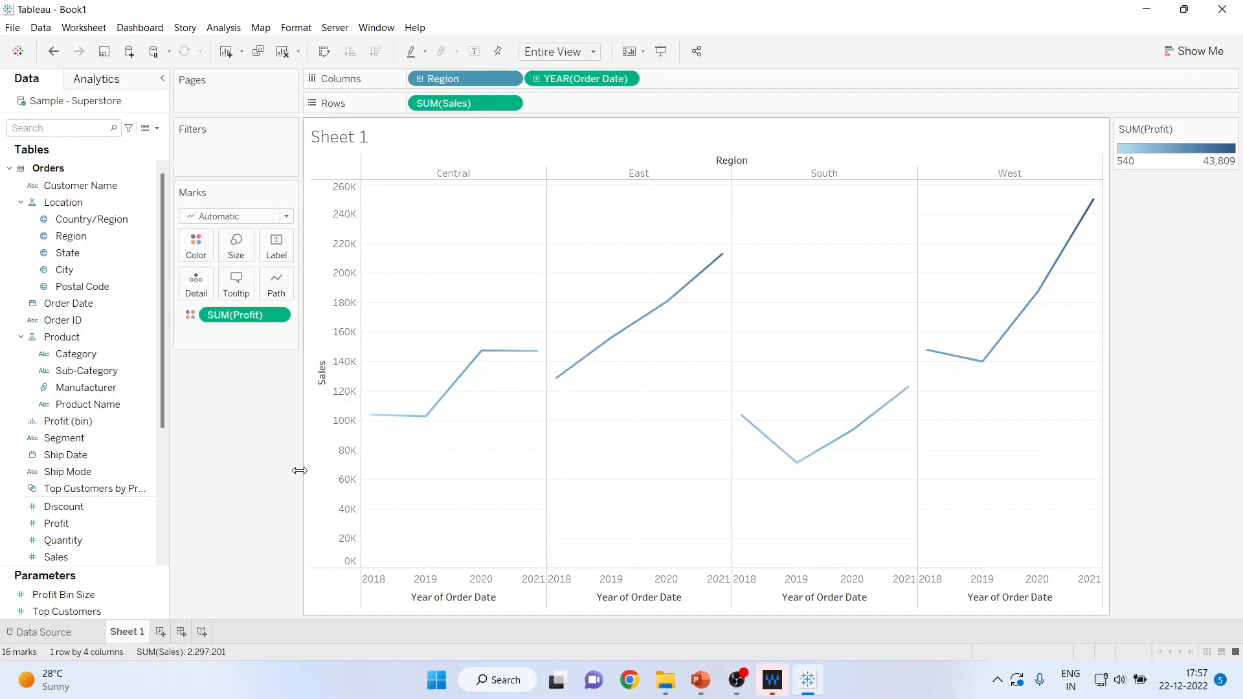
{"action": "key", "text": "ctrl+z"}
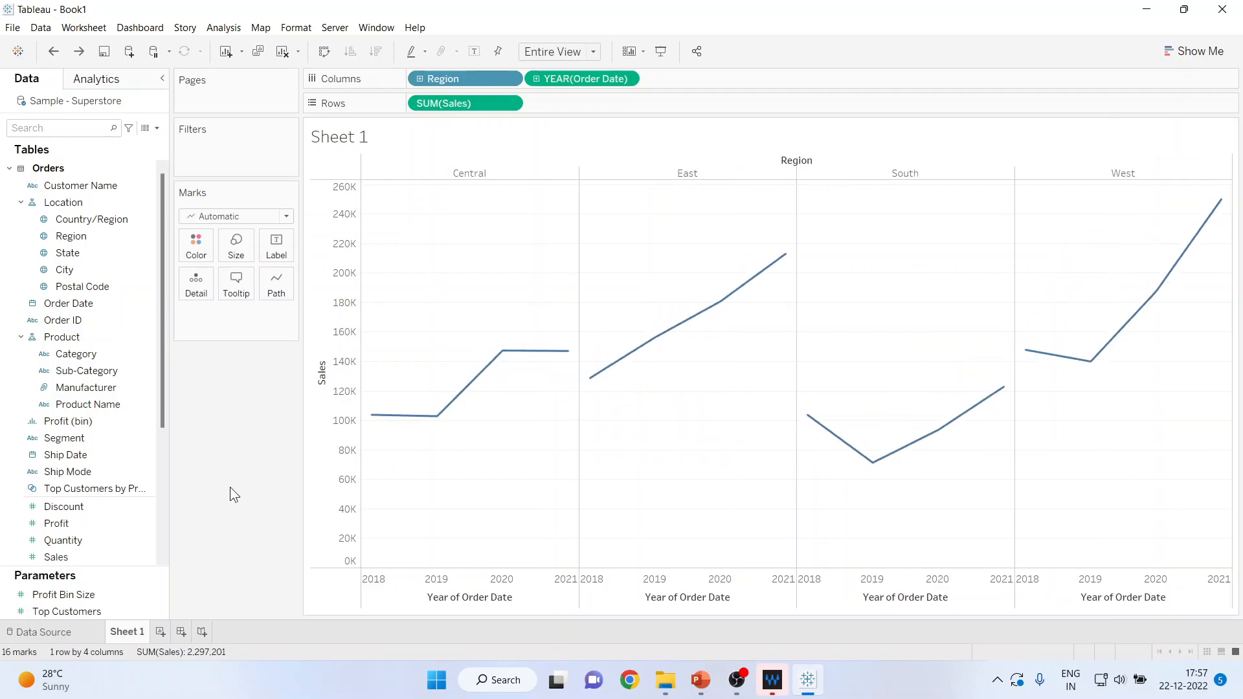
Step: Try varying the line size by Profit, inspect the East region's marks, and undo the size encoding
{"action": "left_click_drag", "start_coordinate": [66, 523], "coordinate": [233, 244]}
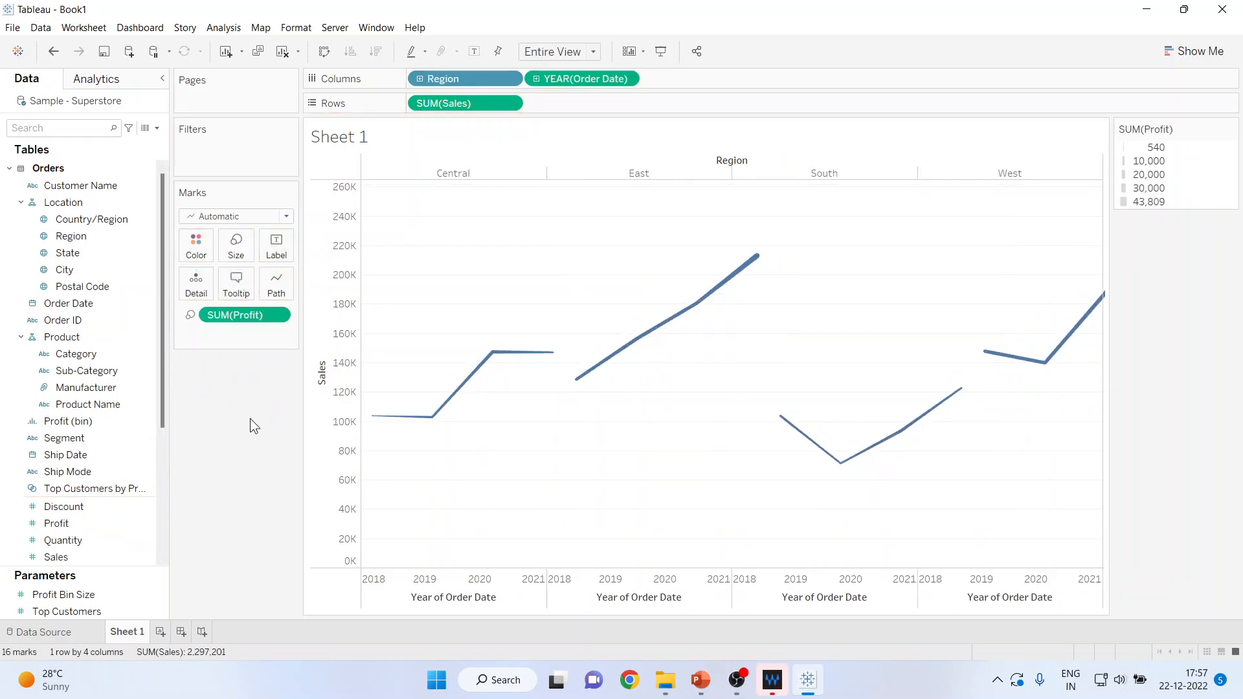
{"action": "mouse_move", "coordinate": [715, 265]}
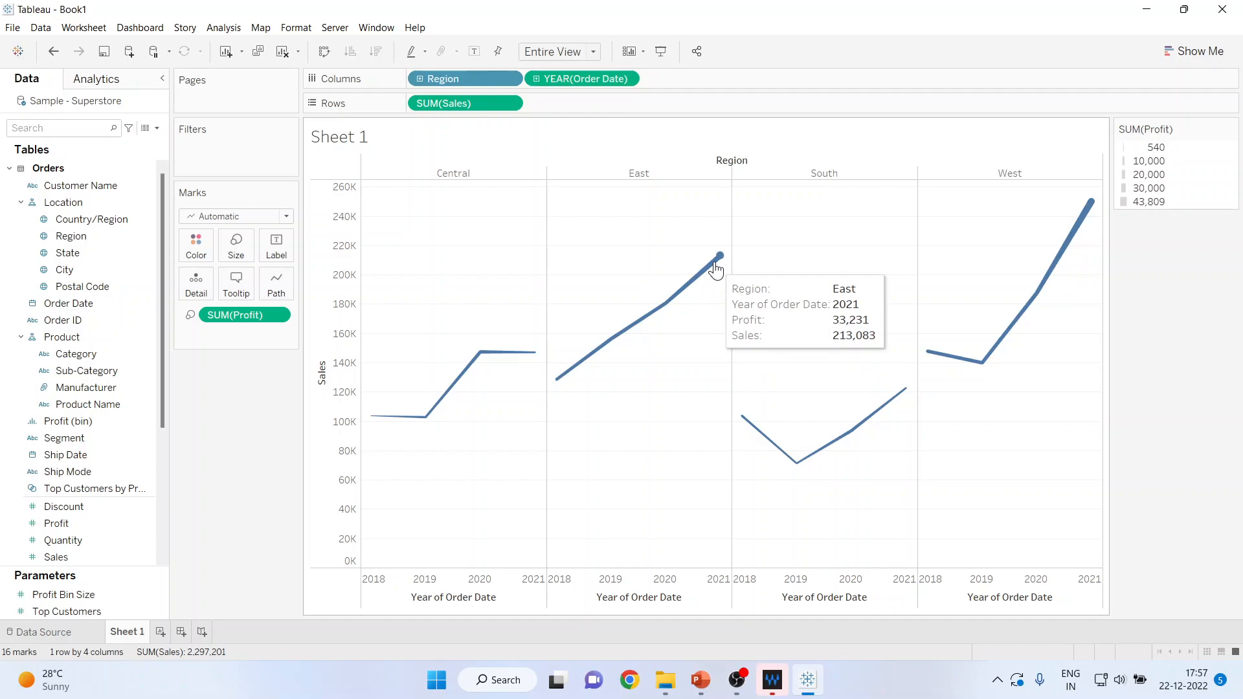
{"action": "mouse_move", "coordinate": [744, 422]}
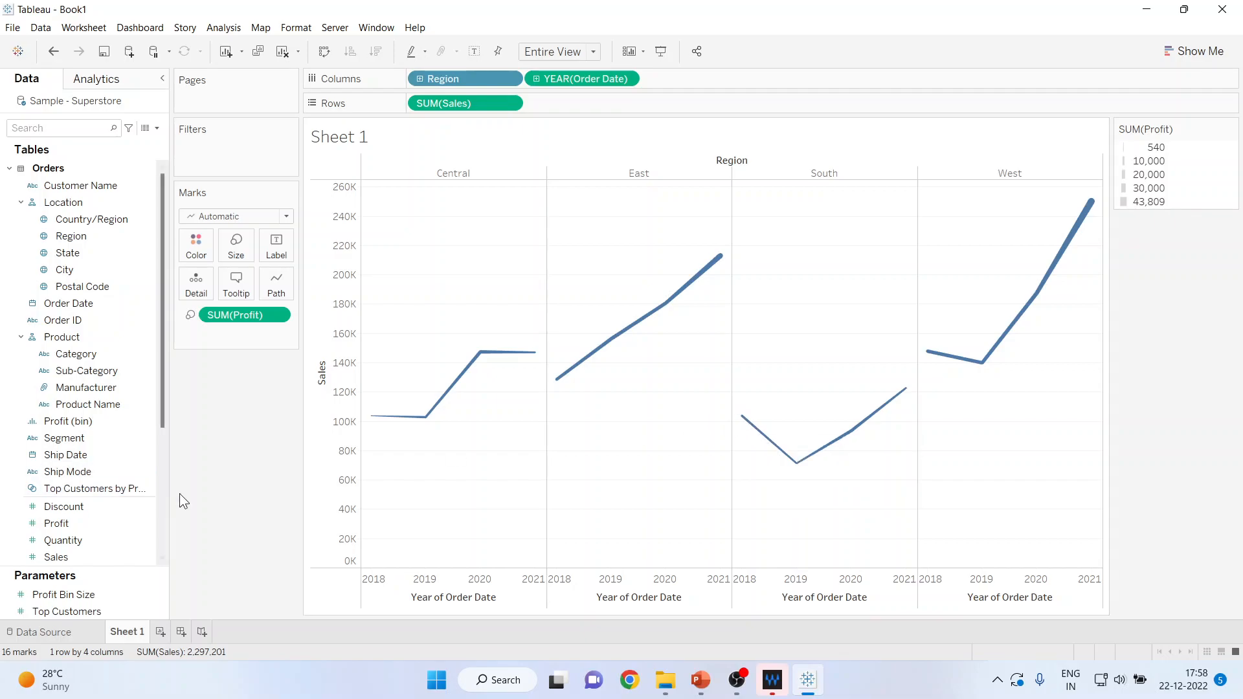
{"action": "key", "text": "ctrl+z"}
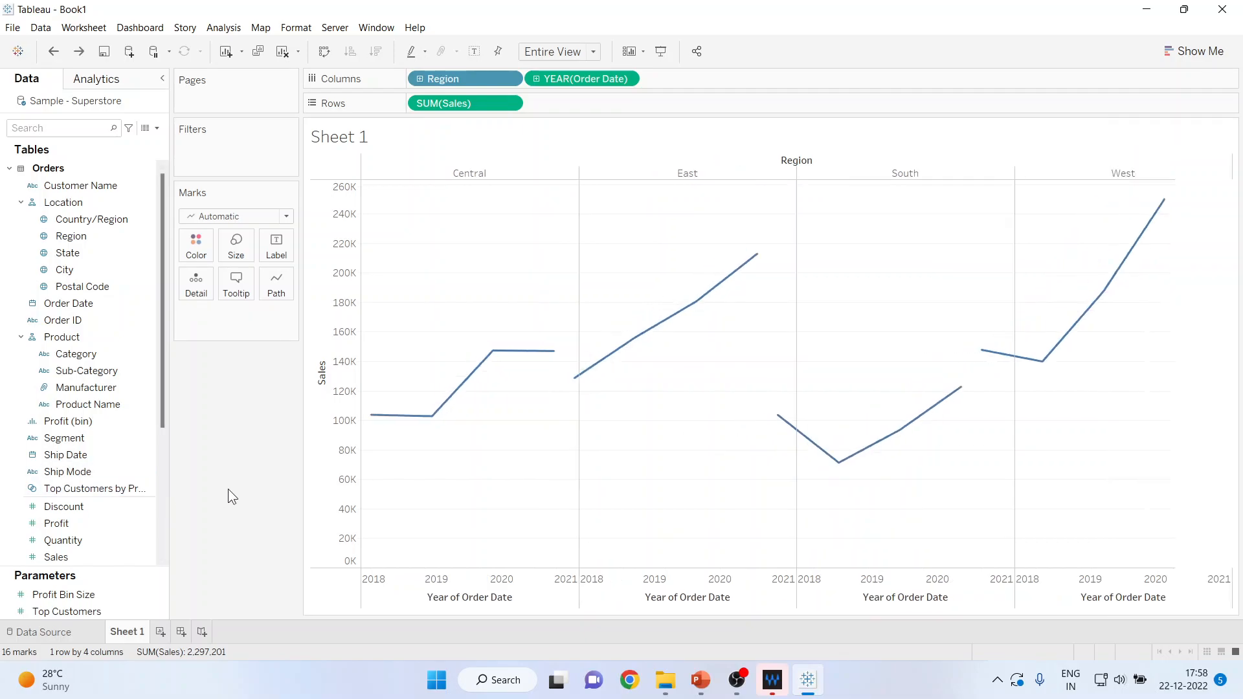
Step: Label the line marks with Profit, formatting the labels in 15 pt green bold italic text
{"action": "left_click", "coordinate": [60, 524]}
{"action": "left_click_drag", "start_coordinate": [60, 526], "coordinate": [274, 250]}
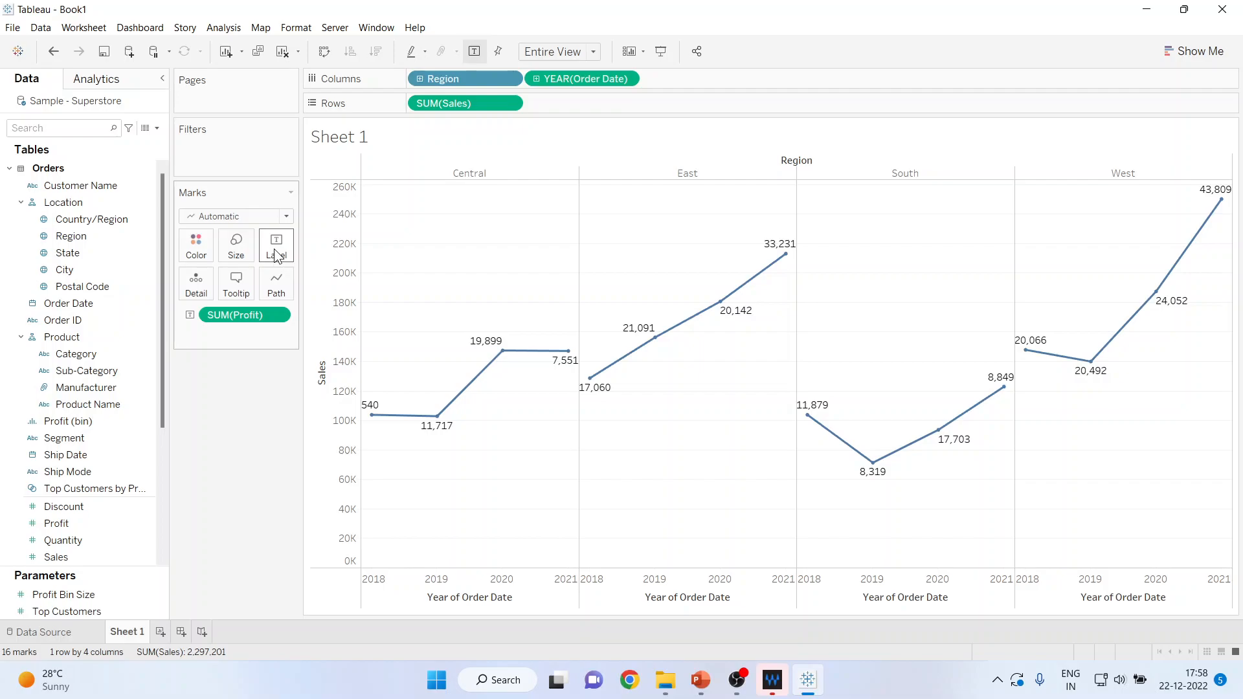
{"action": "left_click", "coordinate": [277, 254]}
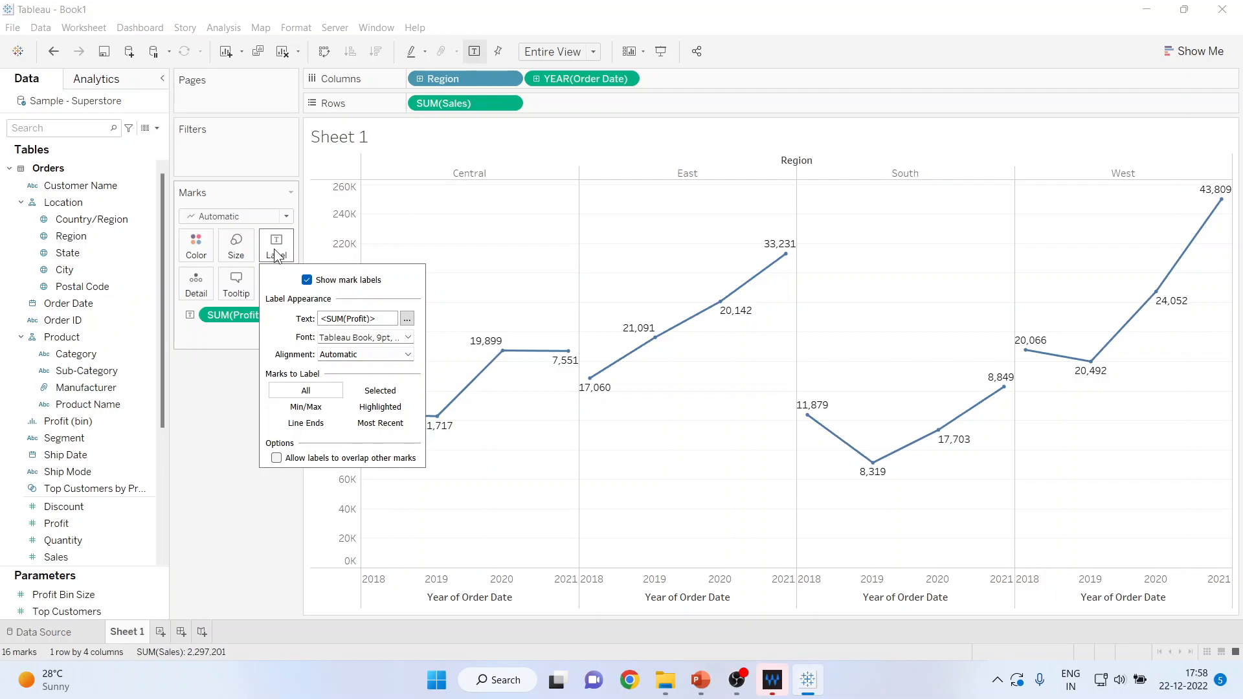
{"action": "left_click", "coordinate": [408, 337]}
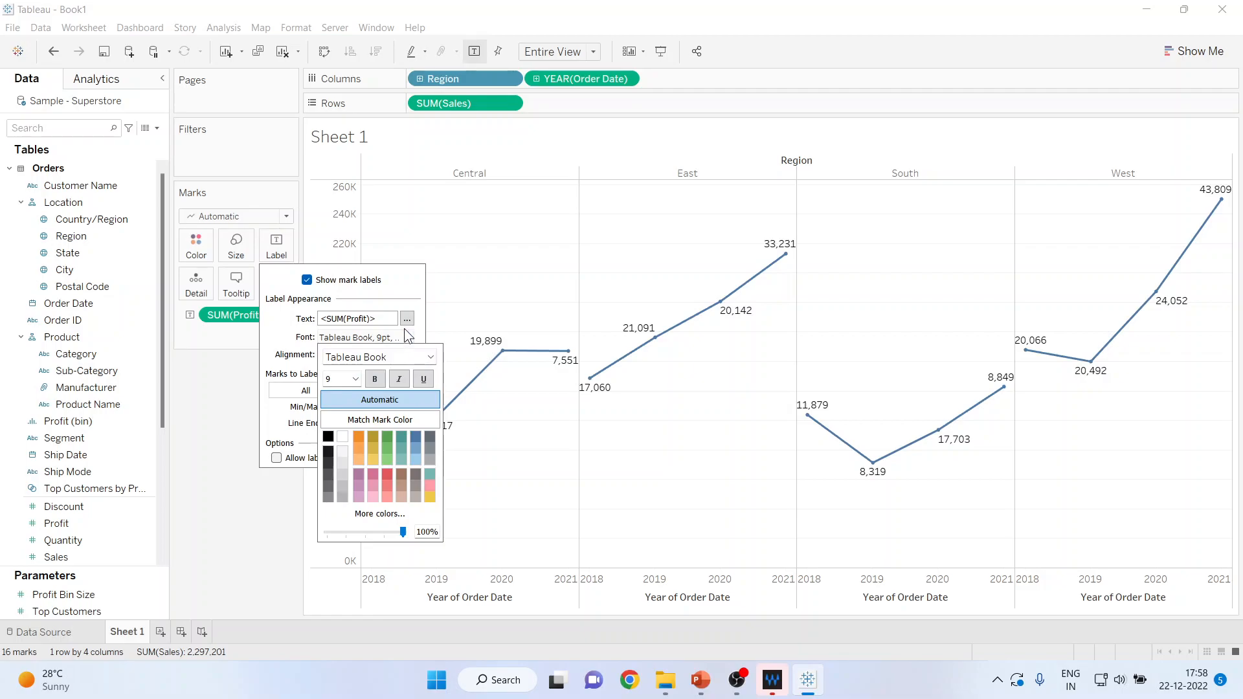
{"action": "left_click", "coordinate": [356, 379]}
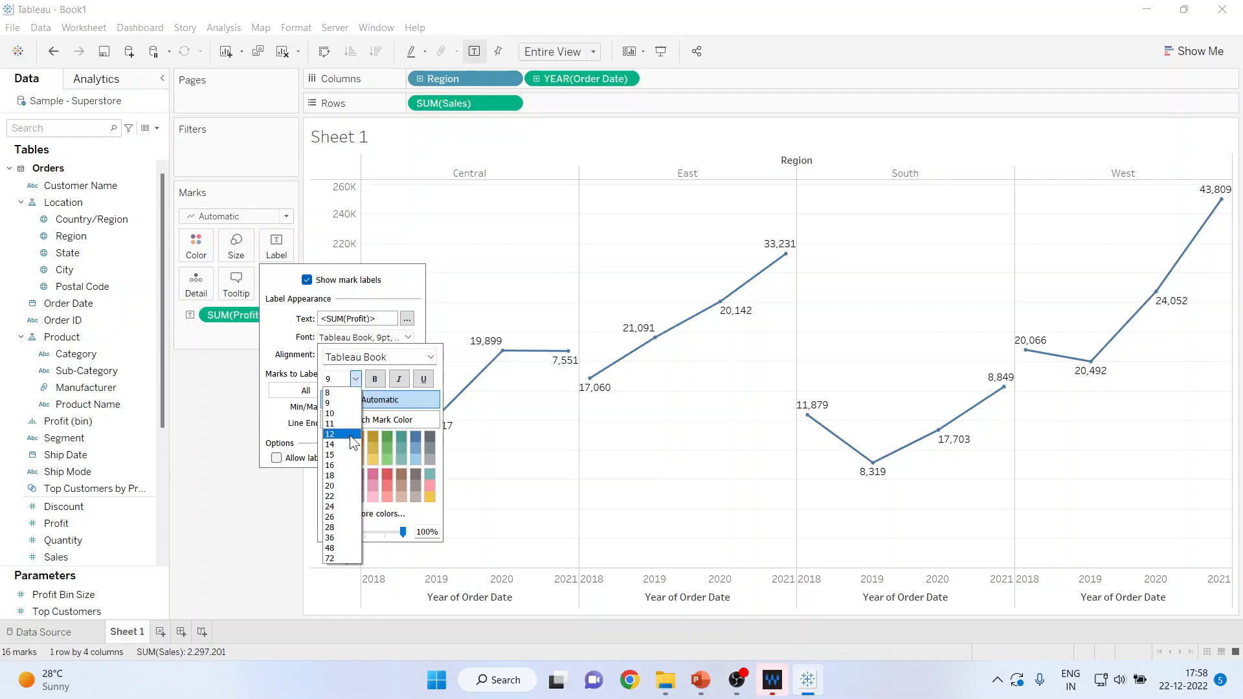
{"action": "left_click", "coordinate": [340, 454]}
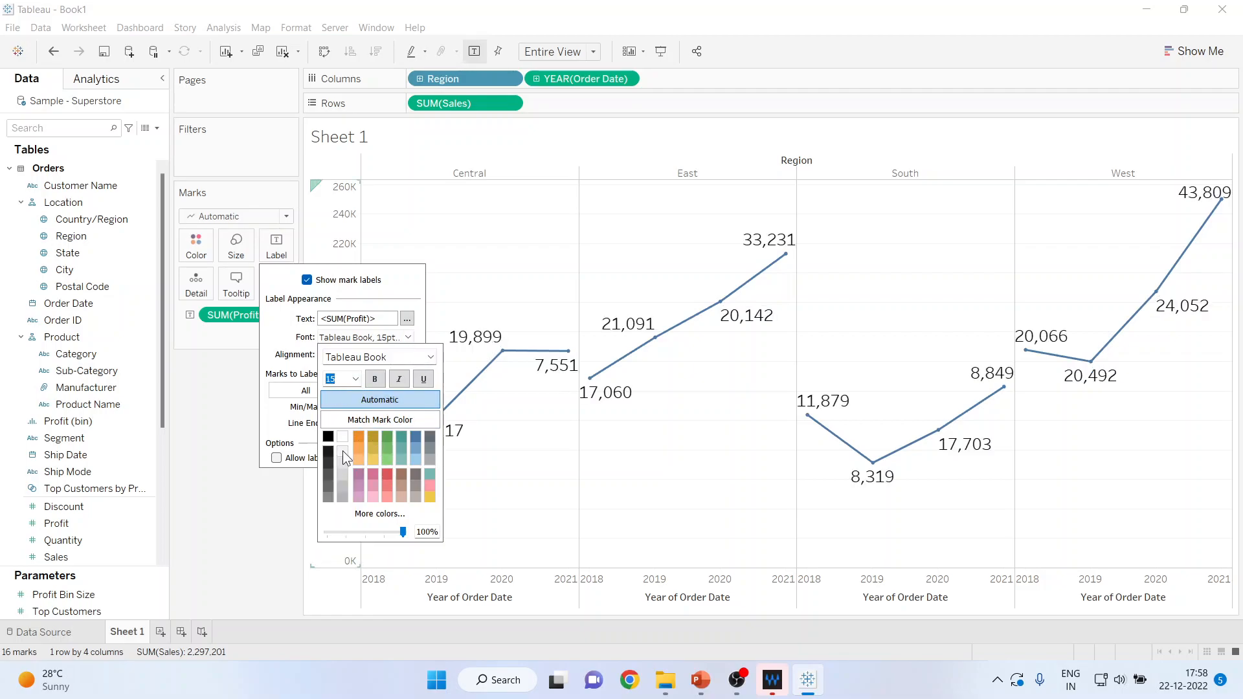
{"action": "left_click", "coordinate": [387, 436]}
{"action": "left_click", "coordinate": [375, 380]}
{"action": "left_click", "coordinate": [398, 379]}
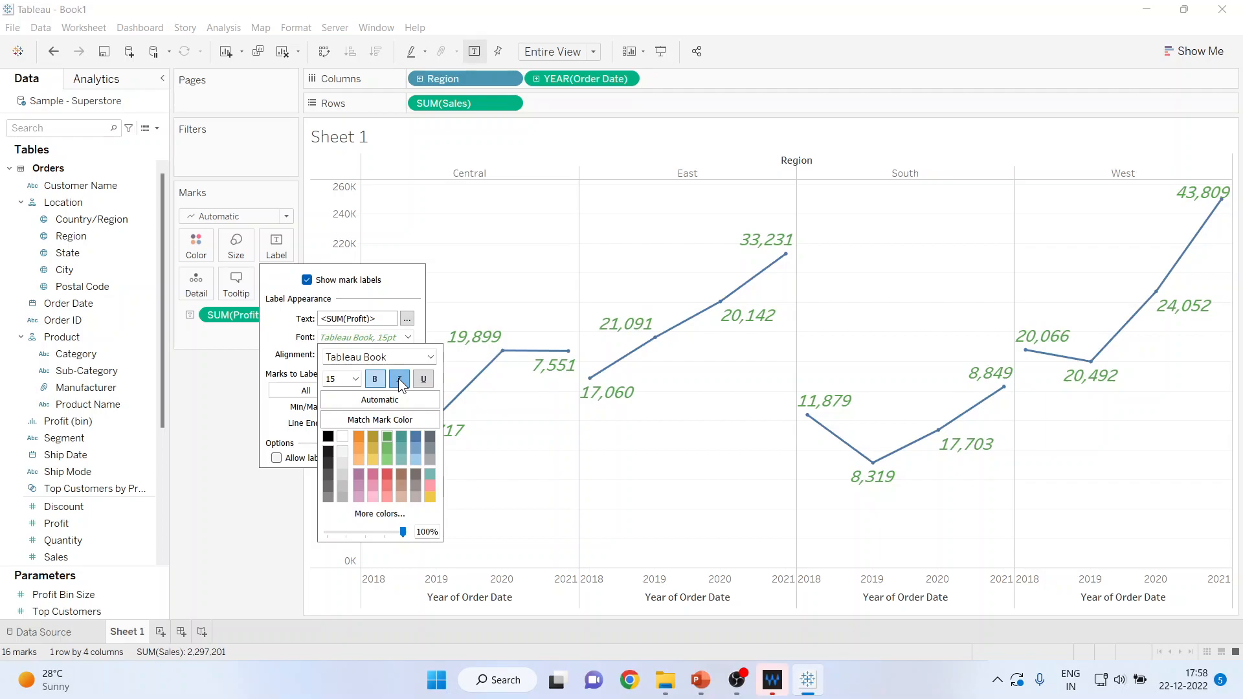
{"action": "left_click", "coordinate": [468, 468]}
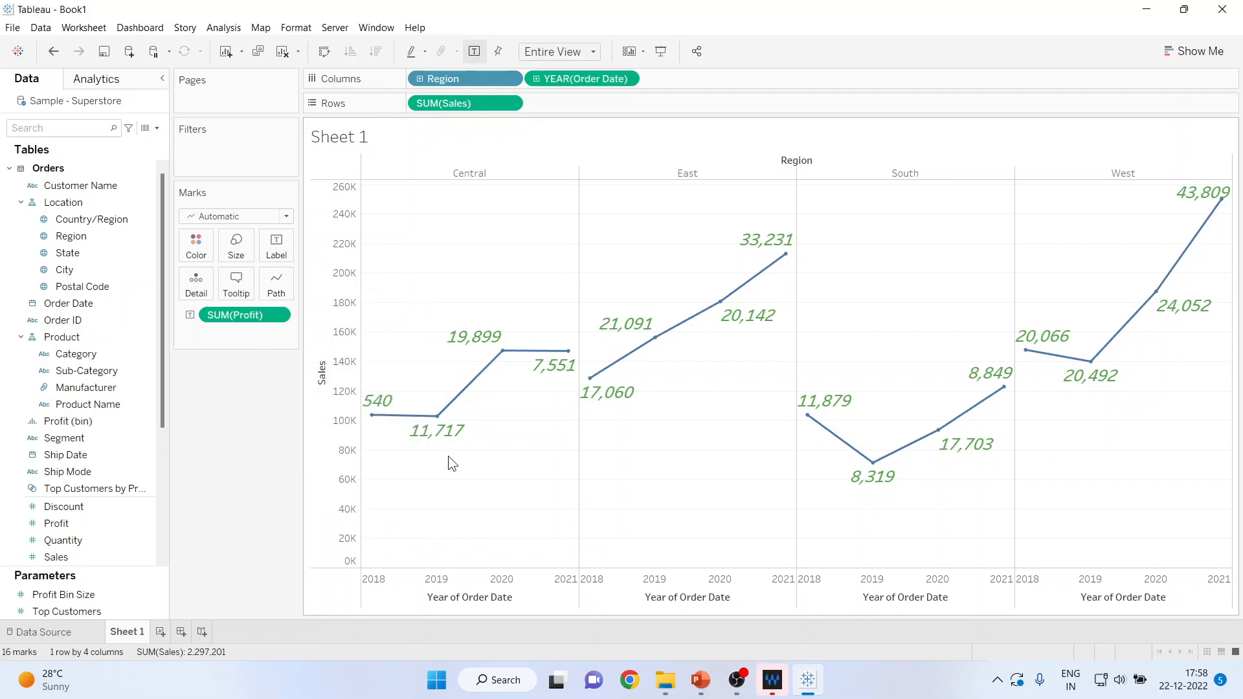
Step: Try the downward direction for the Profit labels, and set them to read vertically upward
{"action": "left_click", "coordinate": [277, 250]}
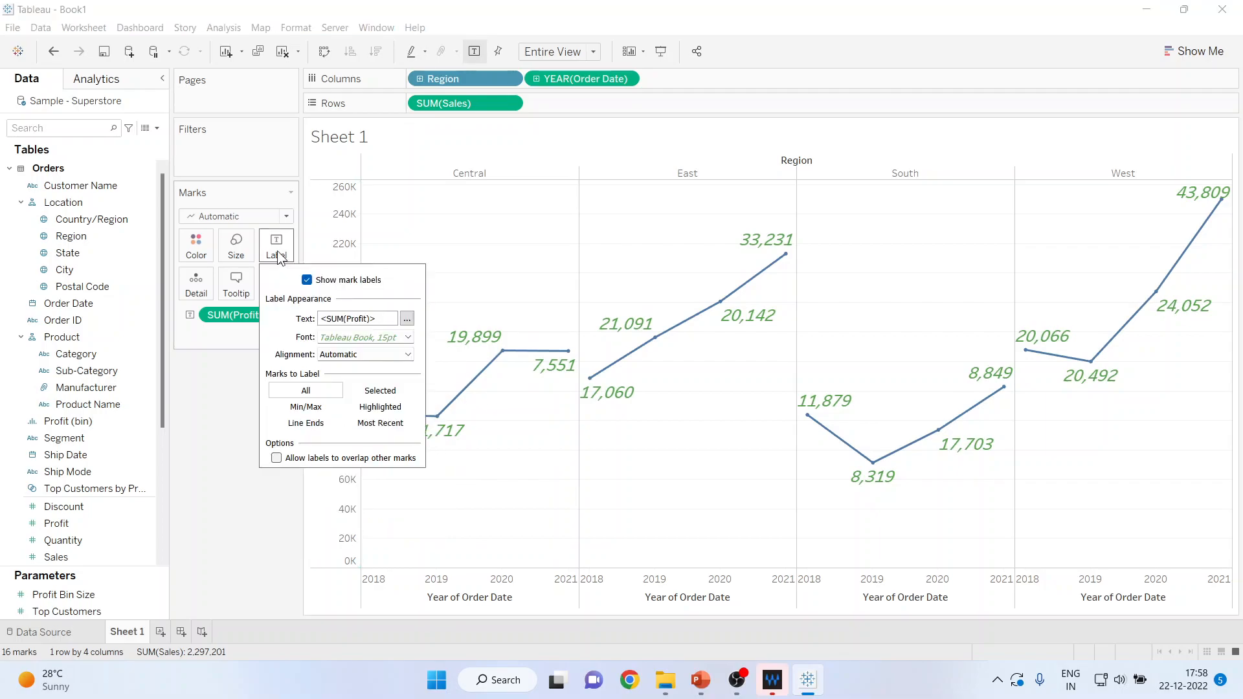
{"action": "left_click", "coordinate": [409, 358]}
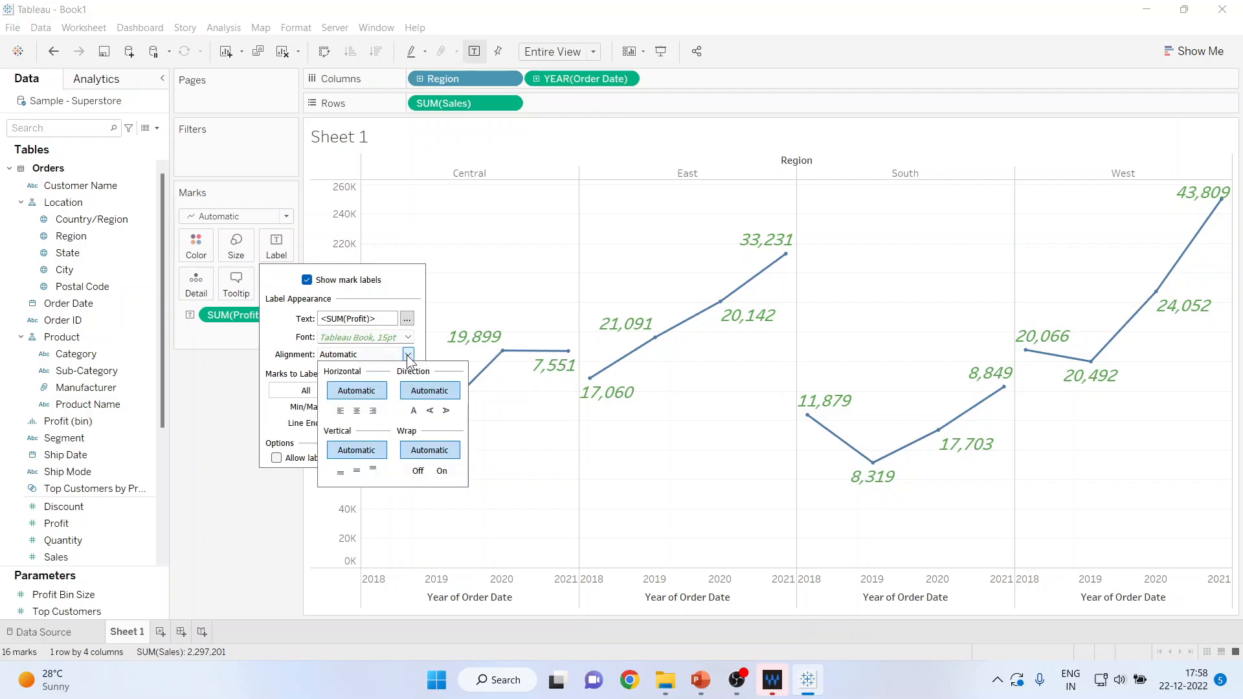
{"action": "left_click", "coordinate": [445, 412]}
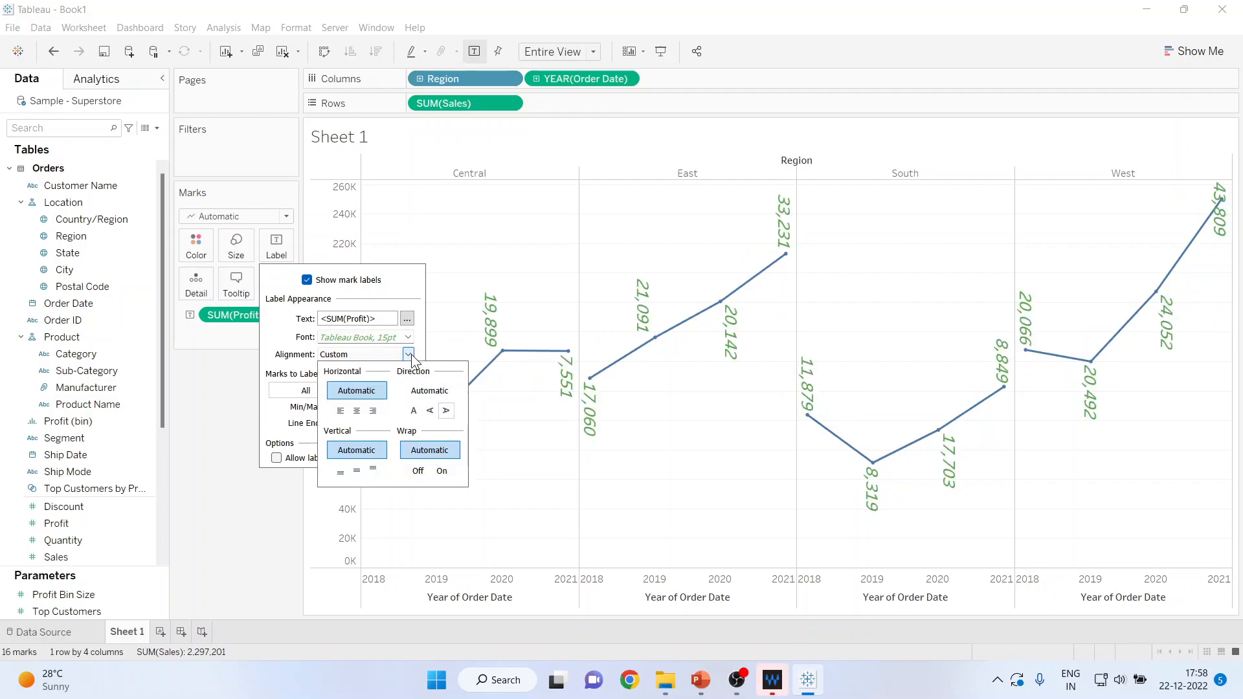
{"action": "left_click", "coordinate": [430, 412]}
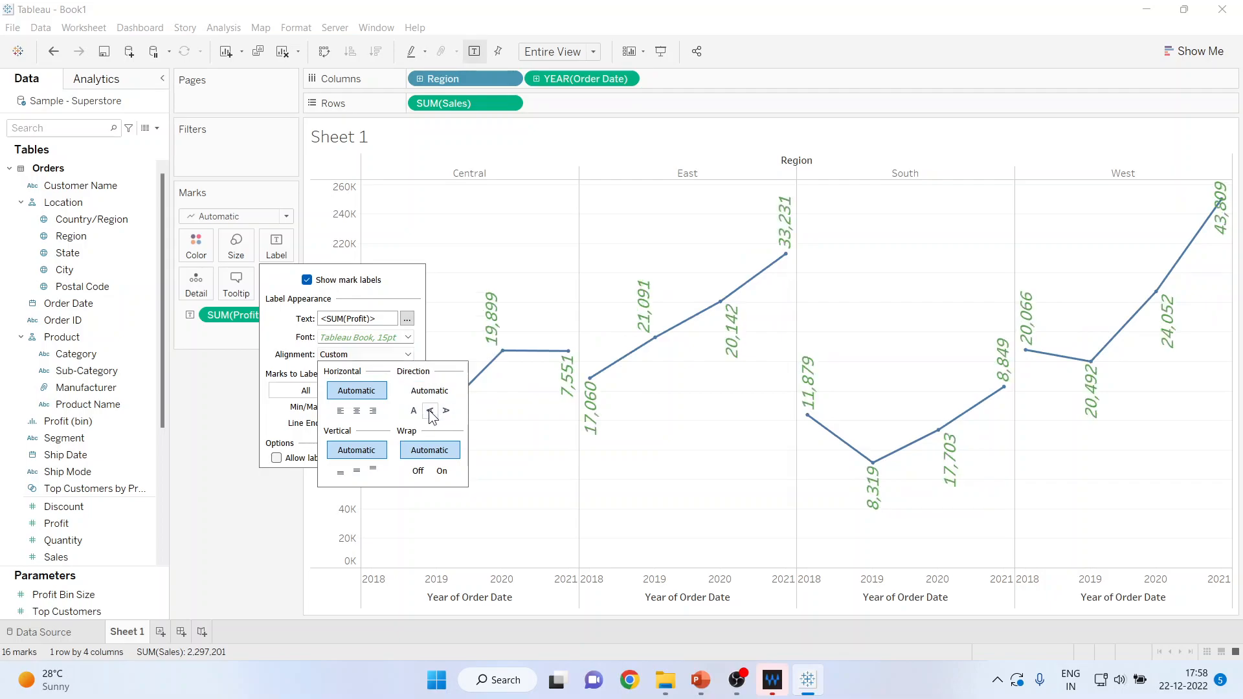
{"action": "left_click", "coordinate": [220, 465]}
Step: Switch to the PowerPoint presentation and show the Thank You slide full screen
{"action": "mouse_move", "coordinate": [701, 679]}
{"action": "left_click", "coordinate": [581, 611]}
{"action": "left_click", "coordinate": [154, 323]}
{"action": "left_click", "coordinate": [1067, 651]}
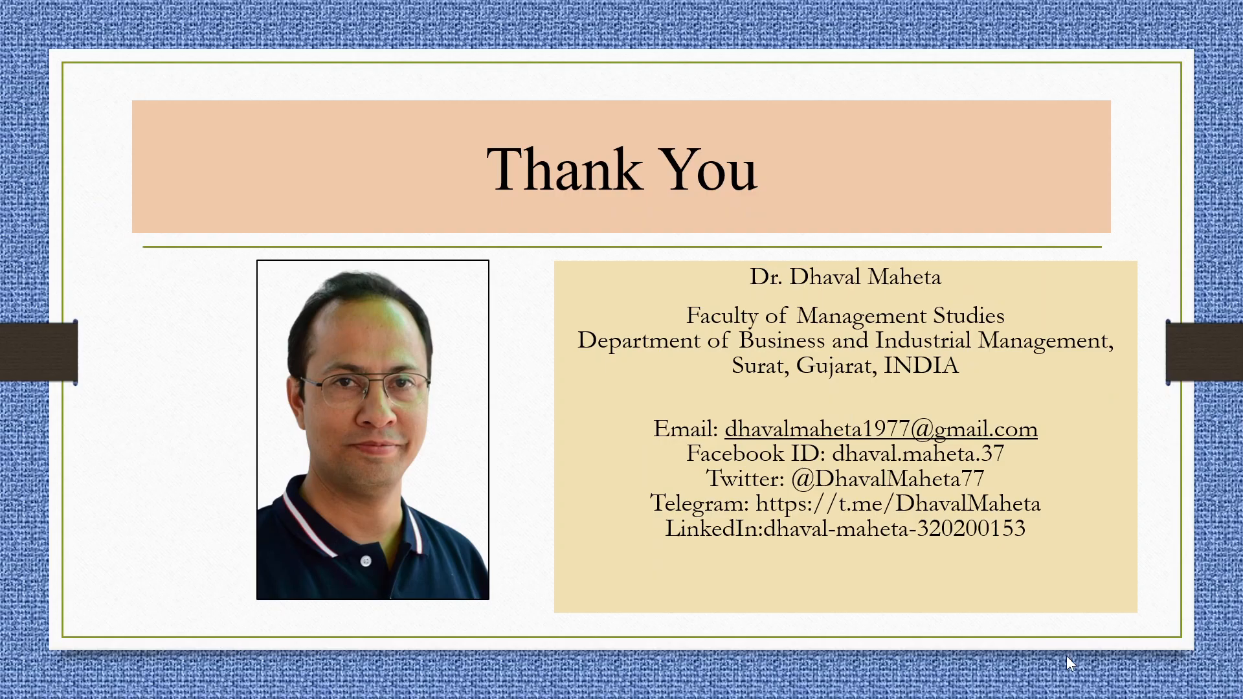